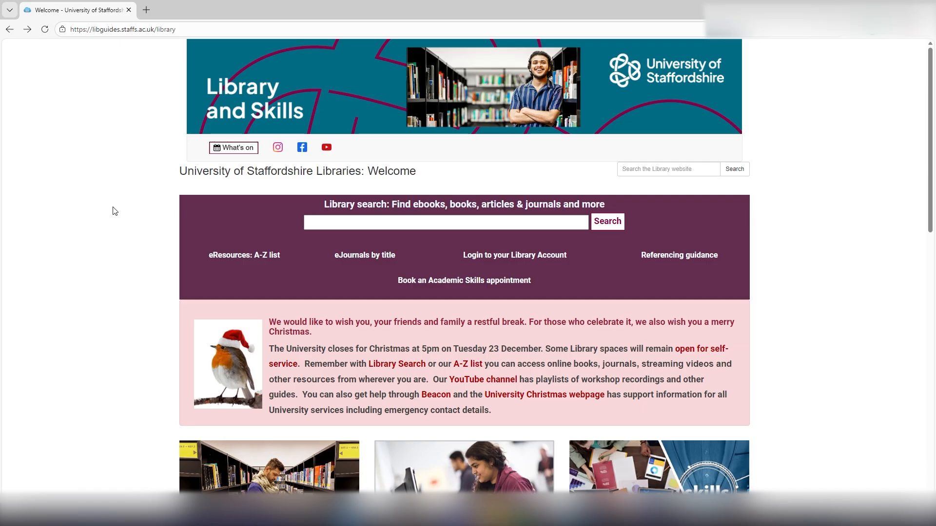
Open the Academic poster guide listed under Types of Assignment in the library's Academic study skills section.
scroll(115, 211, down, 10)
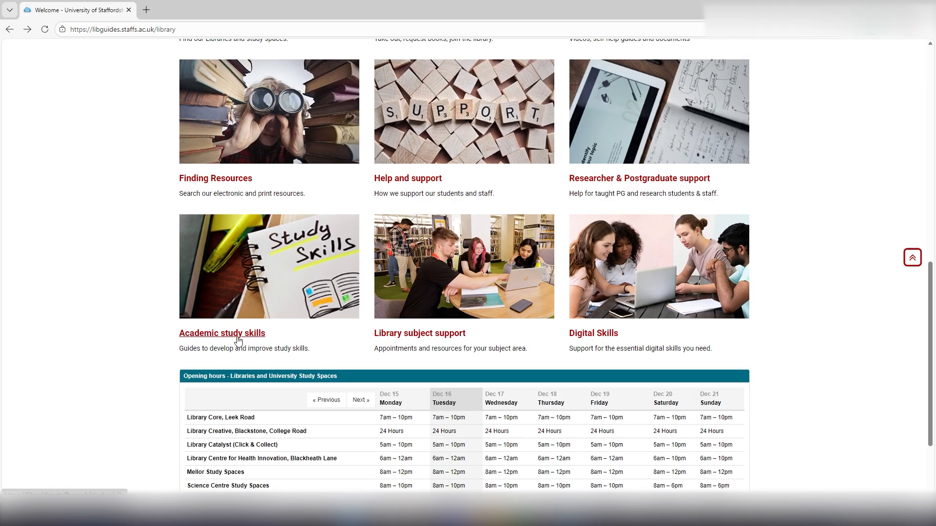
click(224, 336)
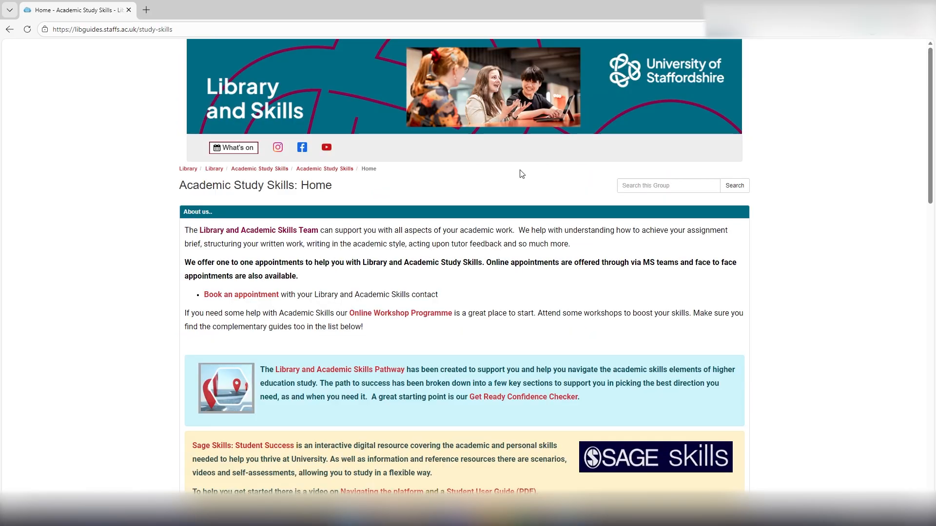
scroll(512, 166, down, 5)
scroll(506, 163, down, 1)
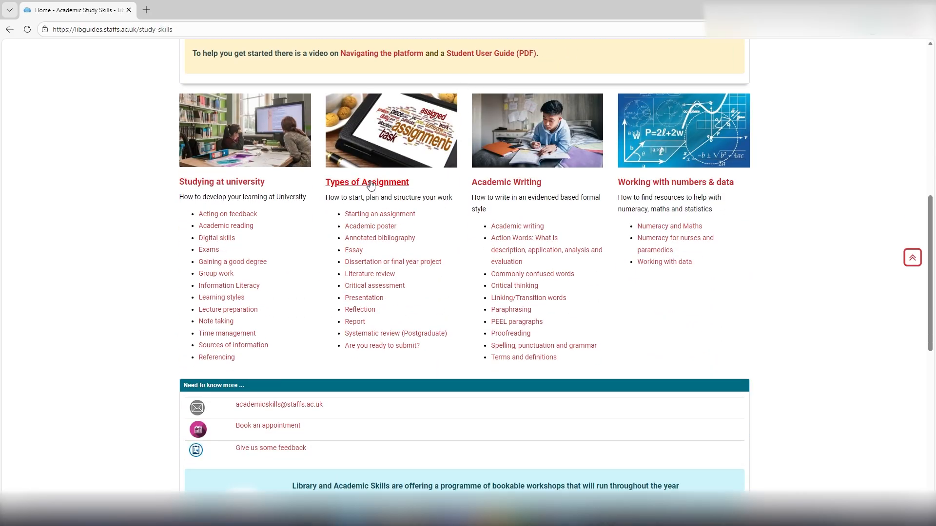
click(367, 230)
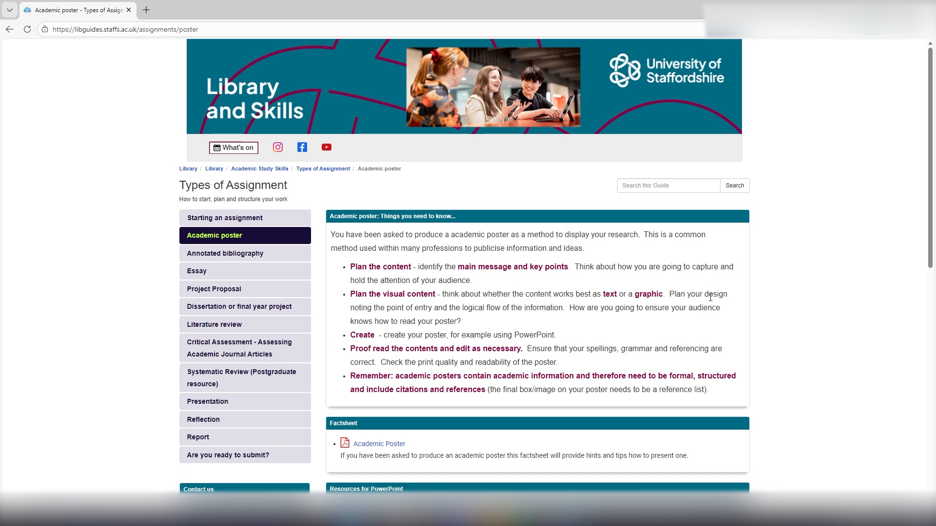
View the App Guide to Canva from the poster guide's related pages in a separate tab and close it.
scroll(713, 296, down, 8)
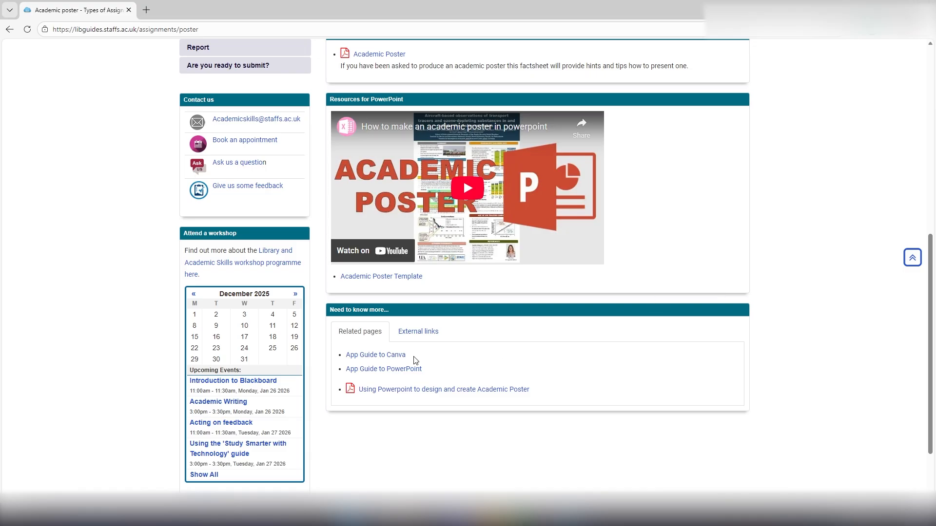
drag(344, 355, 437, 358)
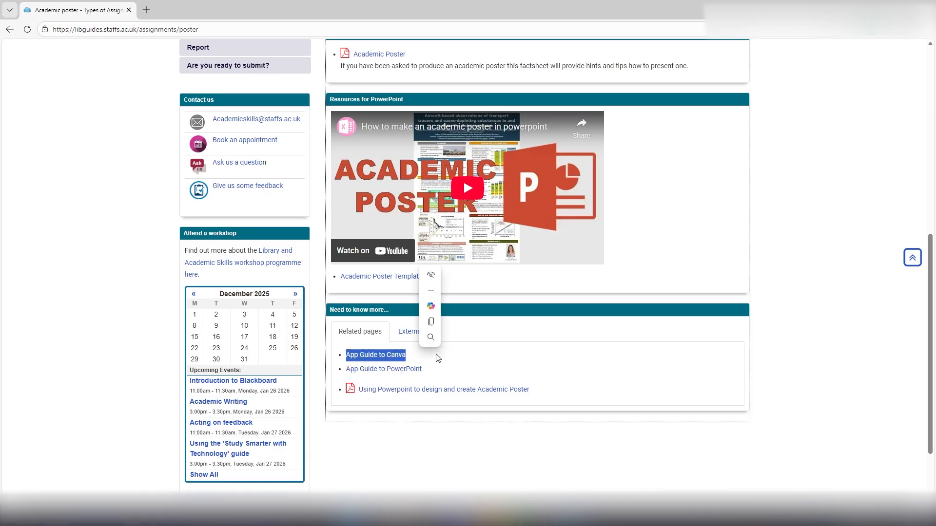
click(471, 356)
ctrl+click(376, 356)
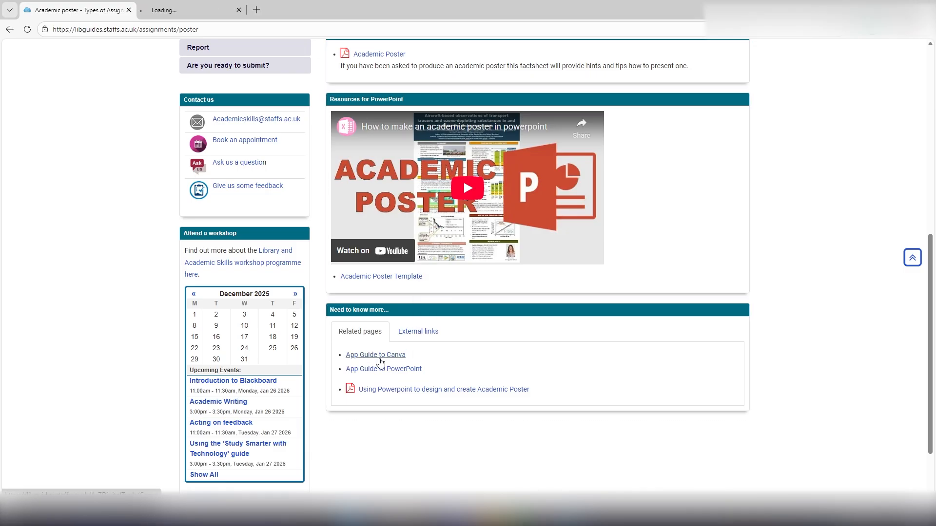
click(211, 5)
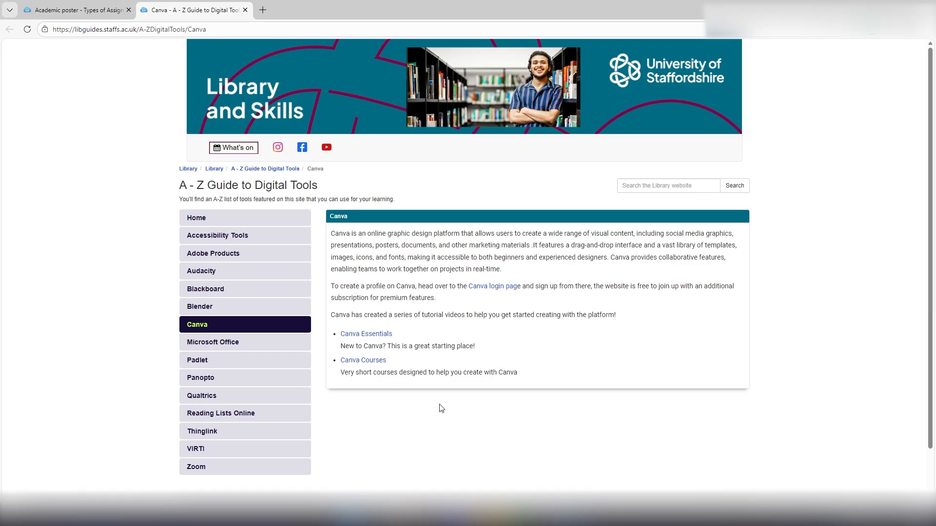
click(245, 11)
View the Canva Example Template from the poster guide's external links and return to the guide.
click(420, 332)
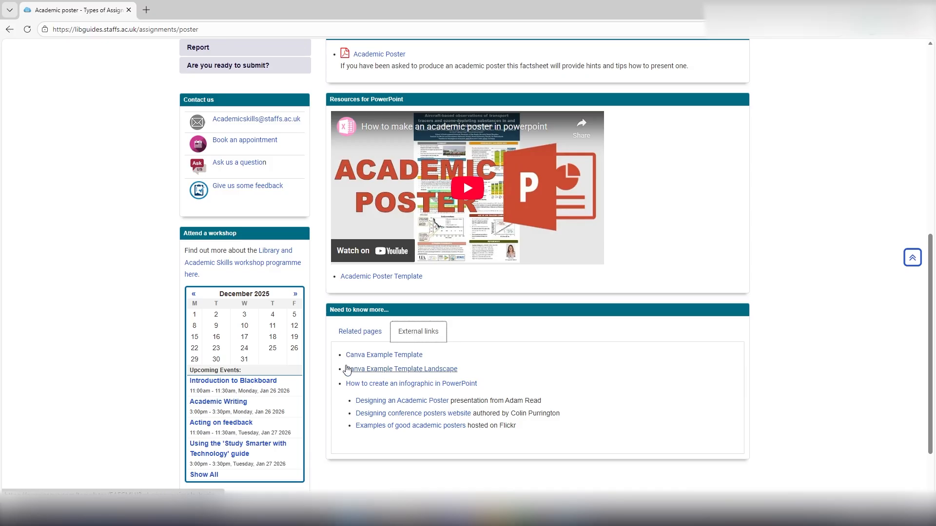
click(399, 357)
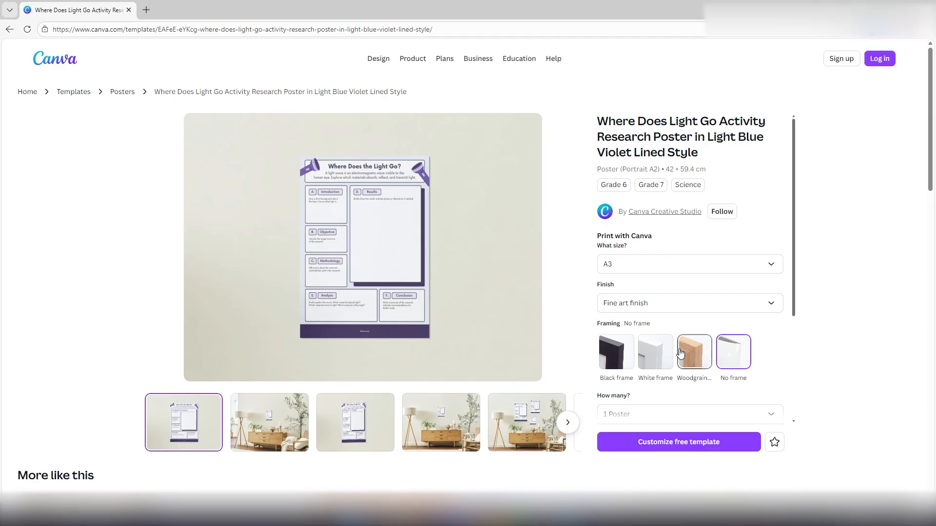
key(alt+Left)
Open the Canva Example Template Landscape link in a new tab and log in to Canva.
middle_click(375, 370)
click(212, 5)
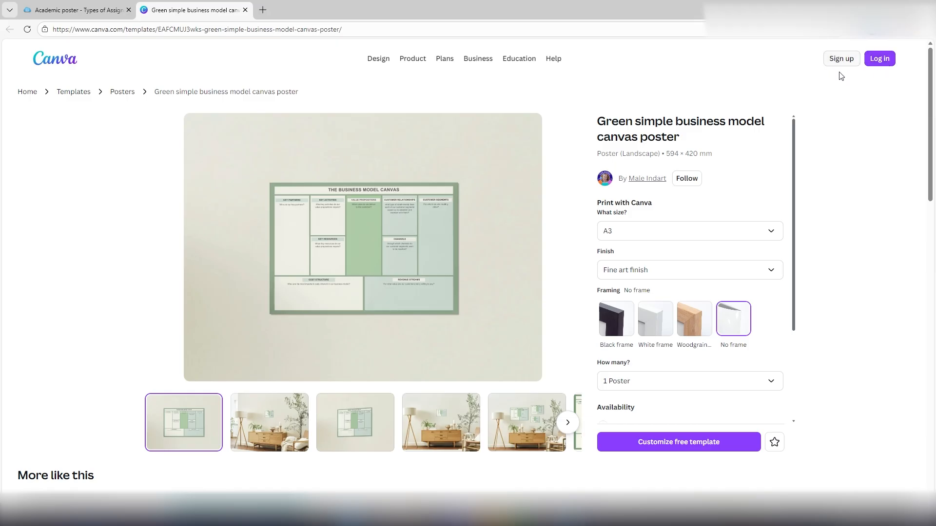
click(885, 62)
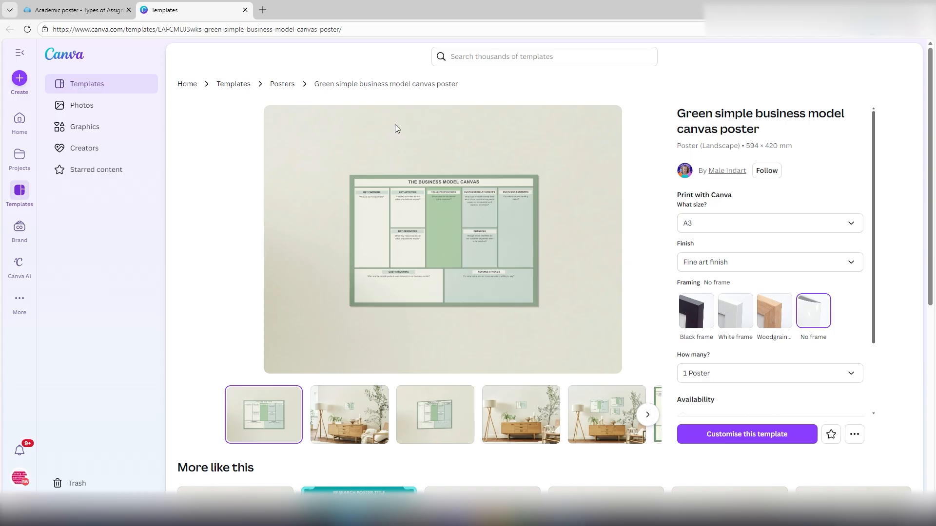
Keep the print size at A3 and open the Green simple business model canvas poster template for customising.
click(769, 231)
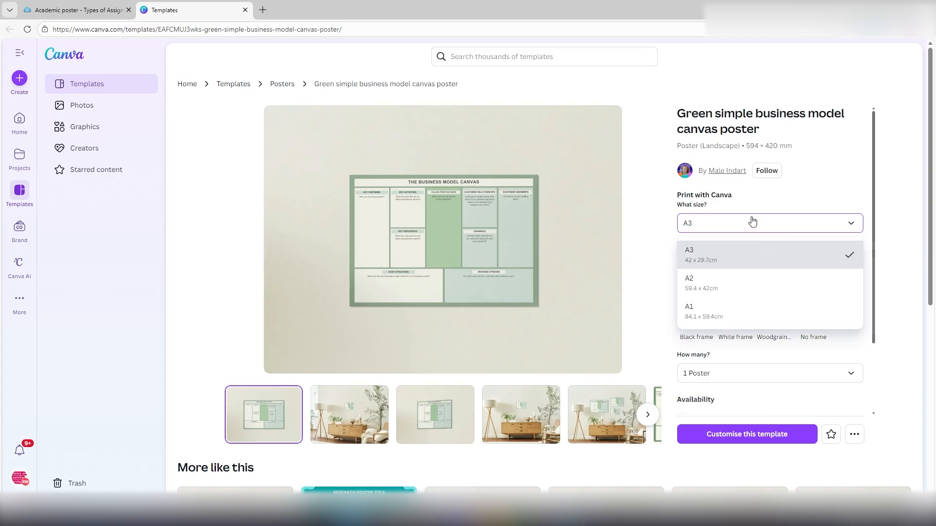
click(719, 268)
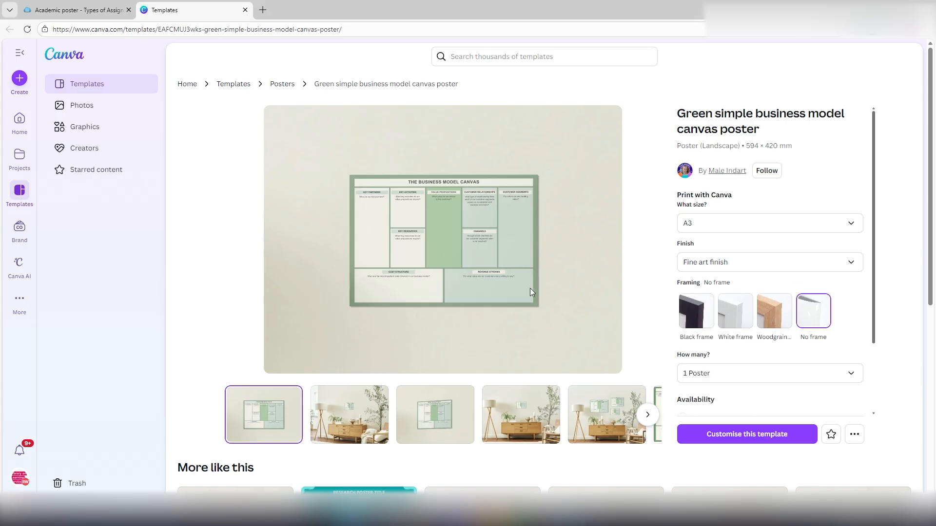
click(752, 440)
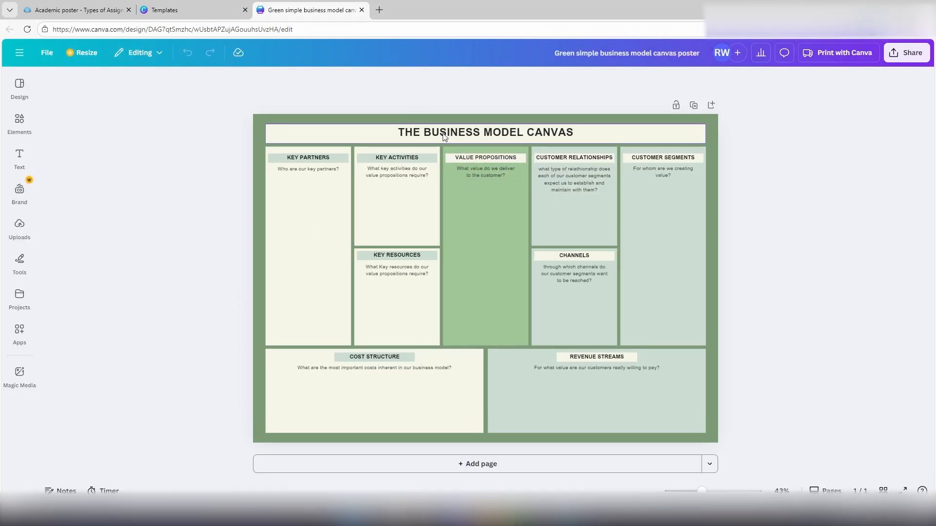
Replace the poster's main title with "MY POSTER".
click(393, 134)
drag(393, 132, 587, 132)
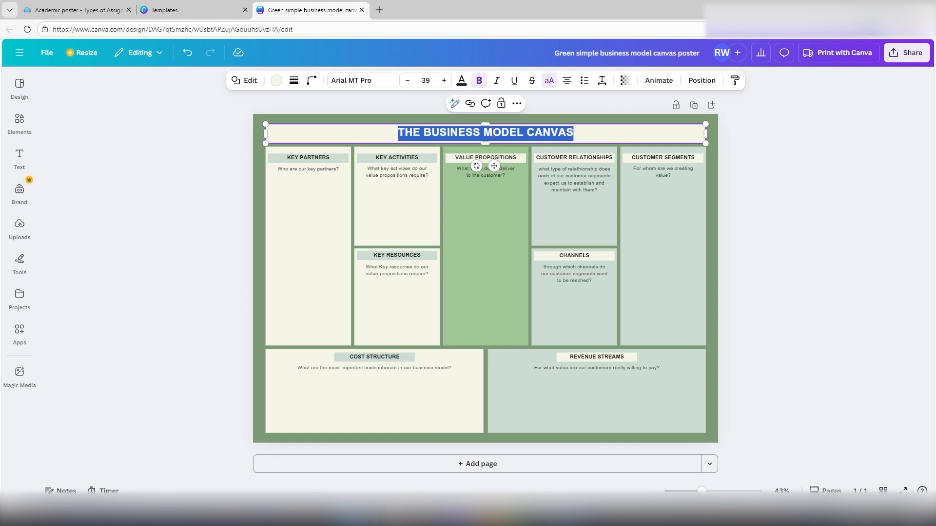
text(MY)
key(BackSpace)
text(Y POSTER)
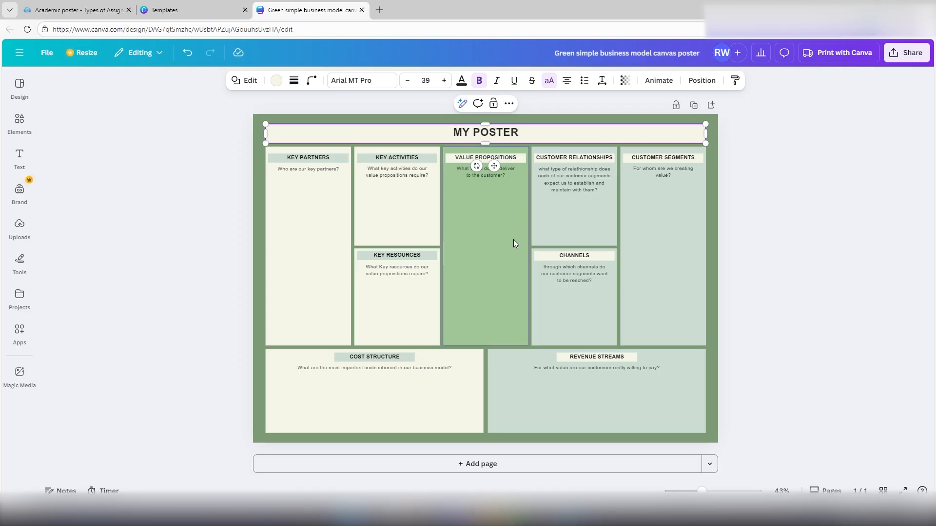
click(515, 243)
Change the "KEY PARTNERS" heading in the first column to "KEY CONTACTS".
click(317, 157)
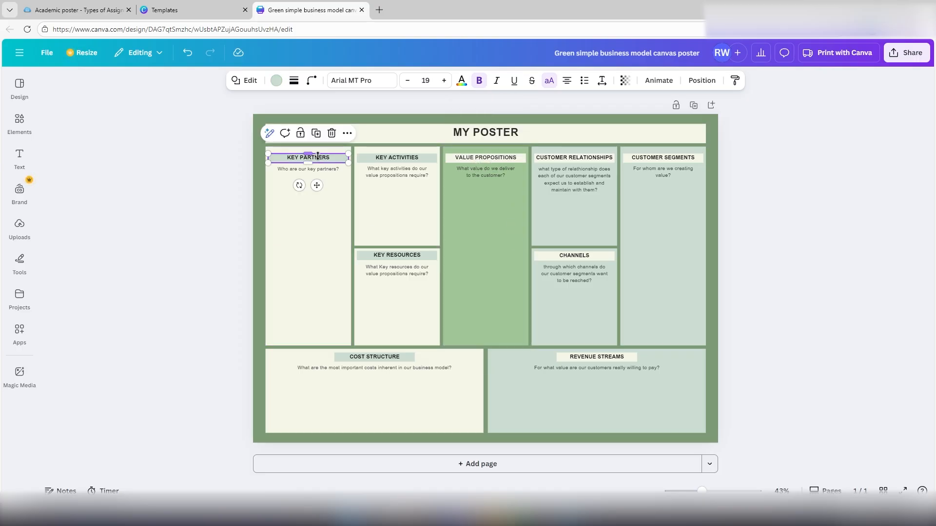
double_click(330, 158)
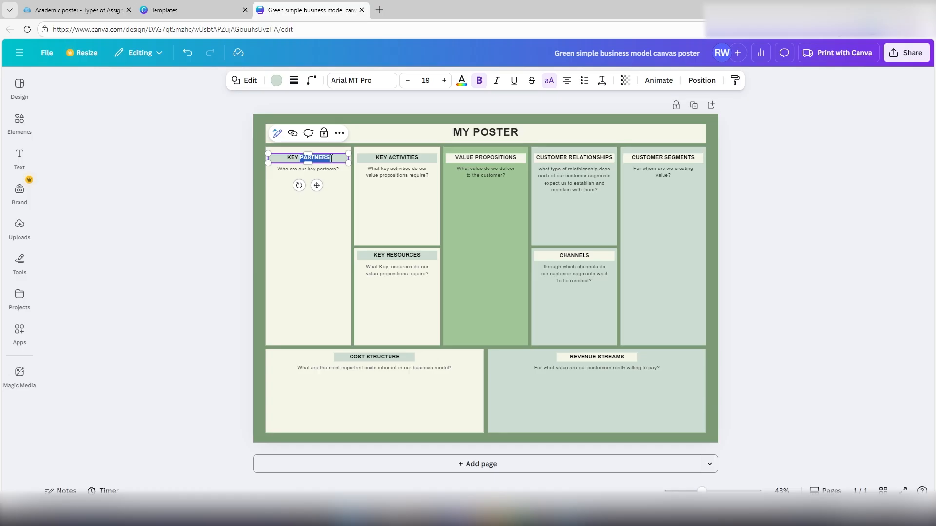
text(CONT)
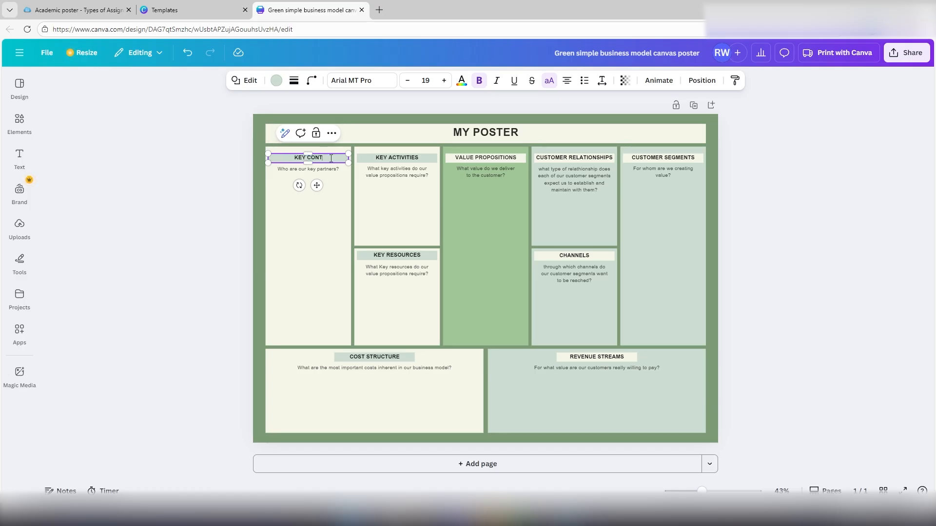
text(ACTS)
click(321, 247)
Change the question below the Key Contacts heading to "Who are our key contacts?".
click(332, 168)
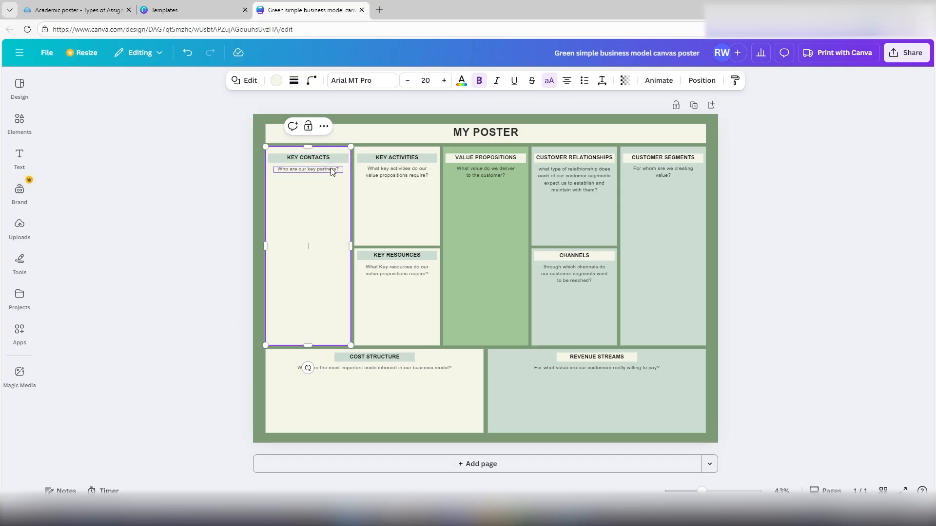
click(332, 169)
click(320, 171)
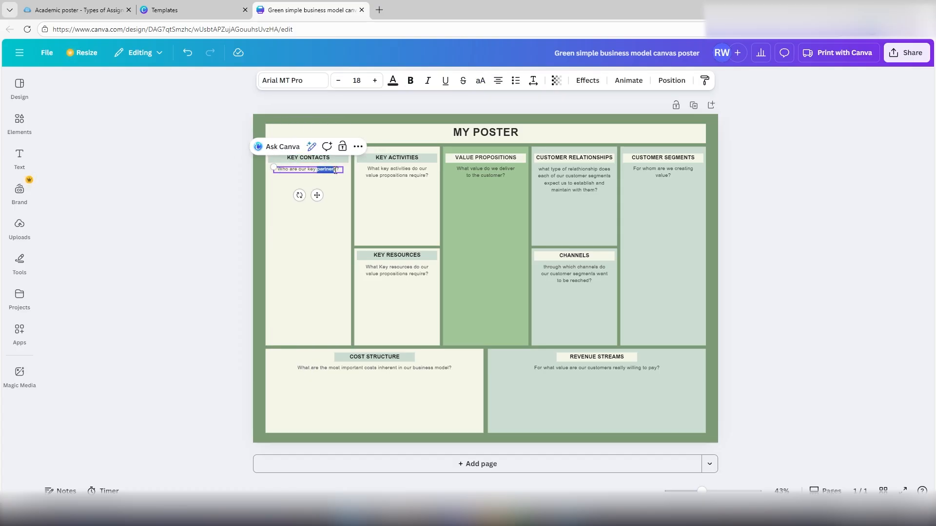
text(co)
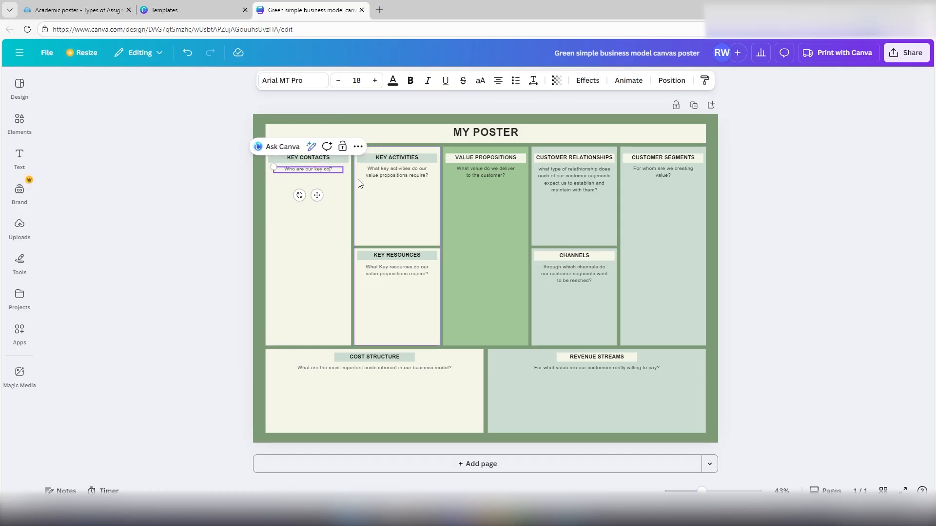
text(ntacts)
click(317, 237)
click(335, 171)
click(334, 219)
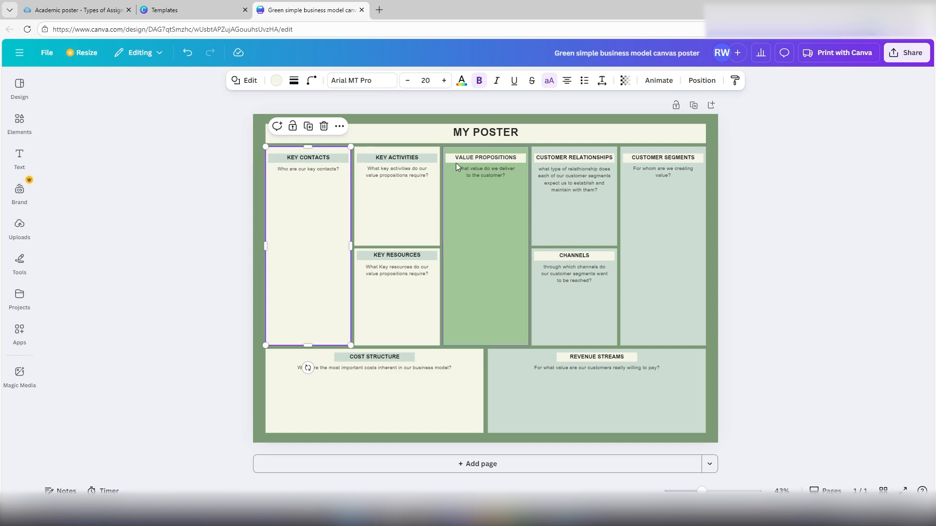
Try resizing and shifting the green Value Propositions box, and undo the changes.
click(417, 230)
click(324, 223)
click(385, 217)
click(461, 222)
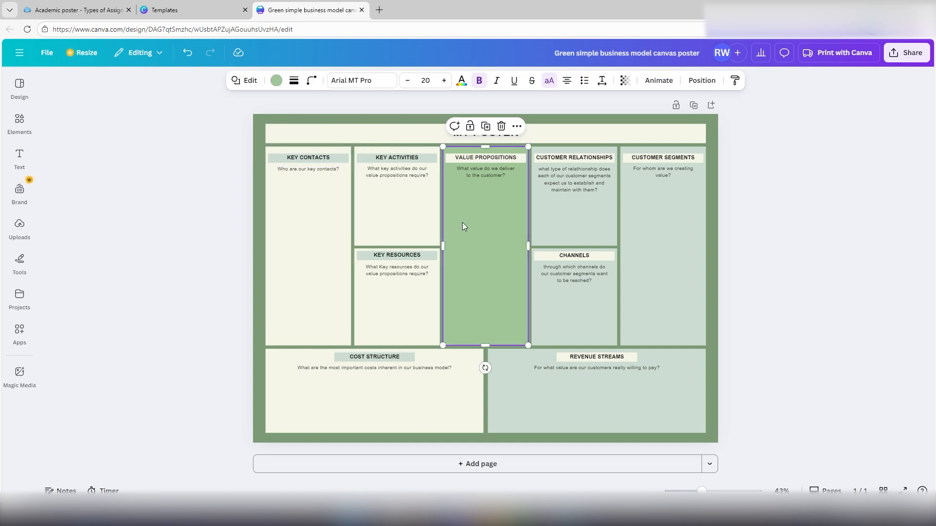
mouse_move(442, 246)
mouse_down()
mouse_move(399, 246)
mouse_move(440, 247)
mouse_up()
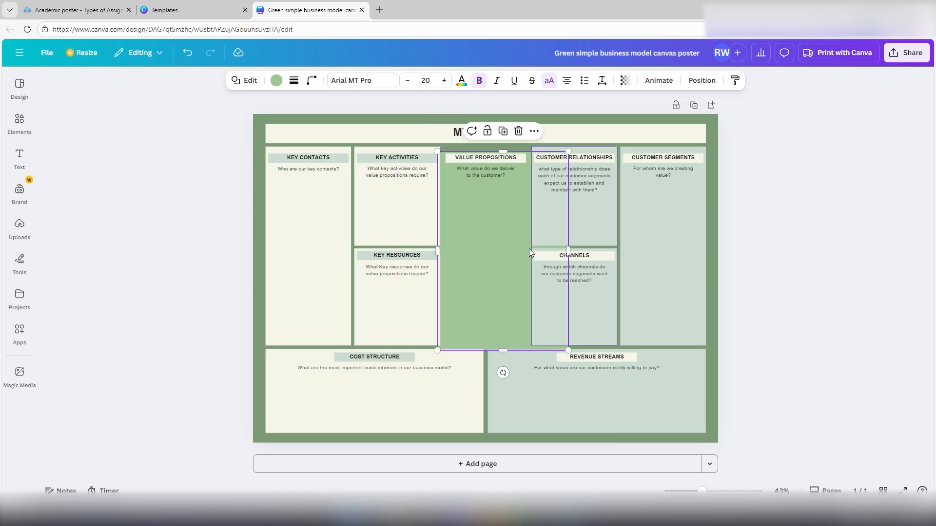
key(ctrl+z)
key(ctrl+z)
Try resizing the Key Activities box within its group and deselect it.
click(396, 225)
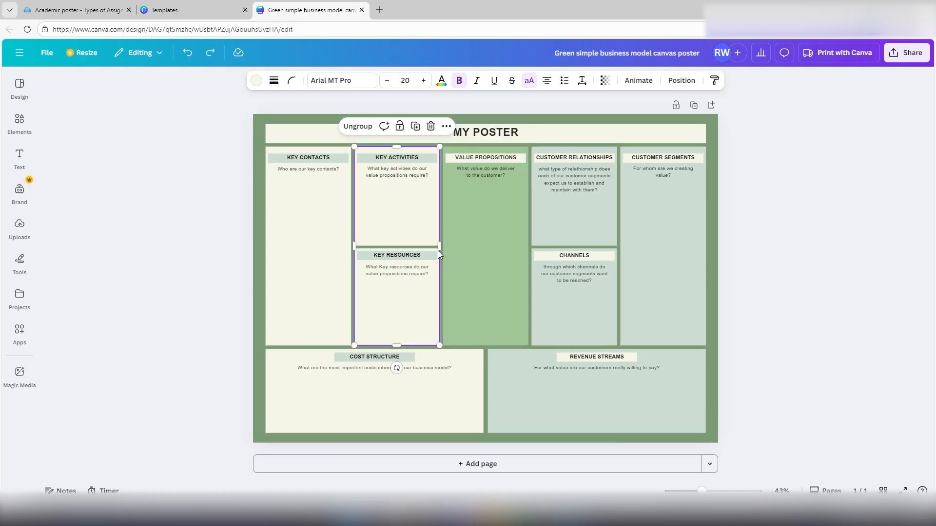
click(401, 213)
mouse_move(440, 197)
mouse_down()
mouse_move(607, 204)
mouse_move(441, 203)
mouse_up()
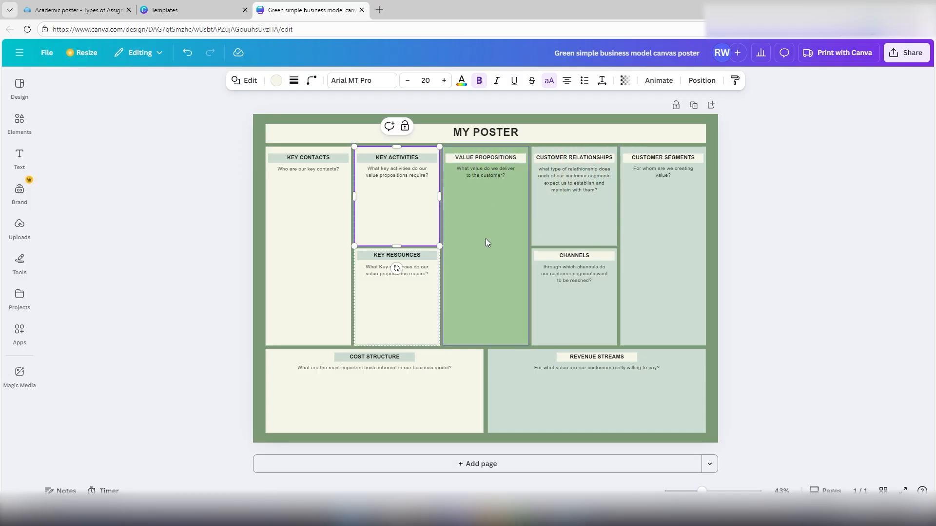
click(238, 235)
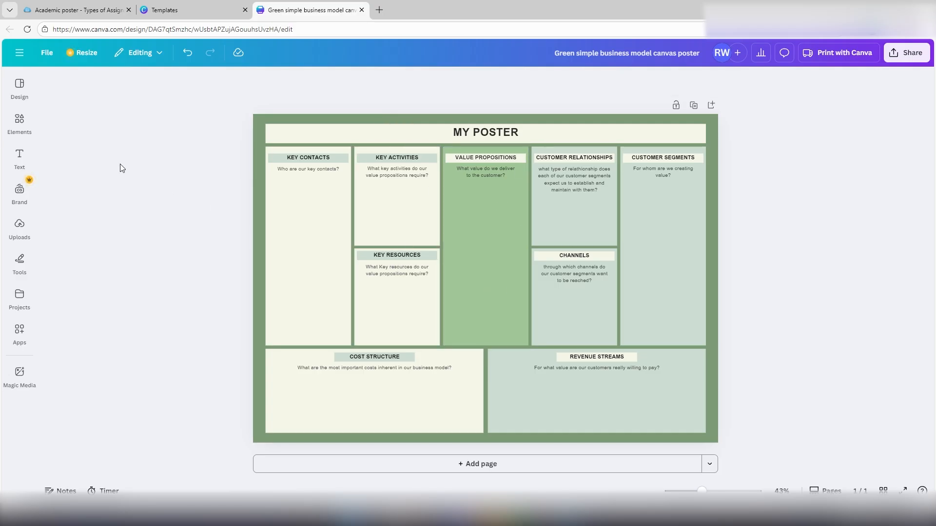
Open the Shapes category of the elements library and browse the available shapes.
click(26, 91)
click(28, 133)
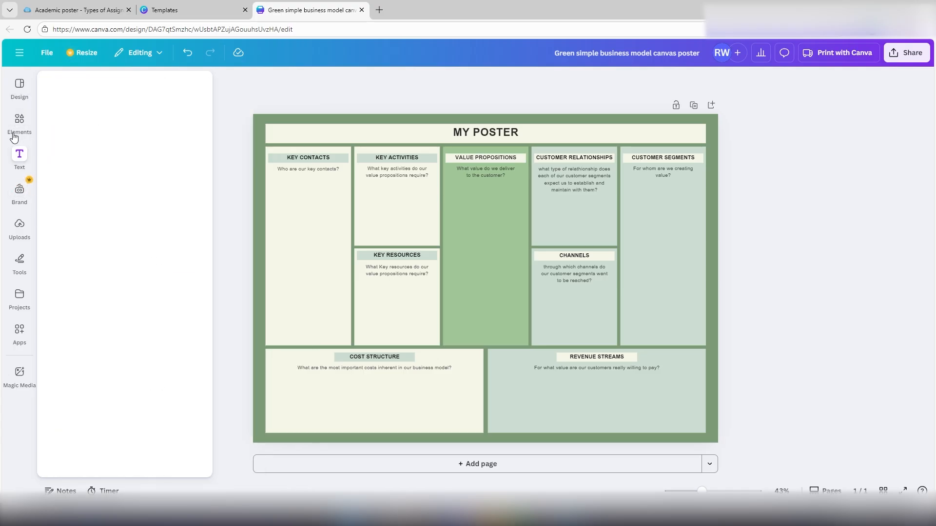
click(21, 128)
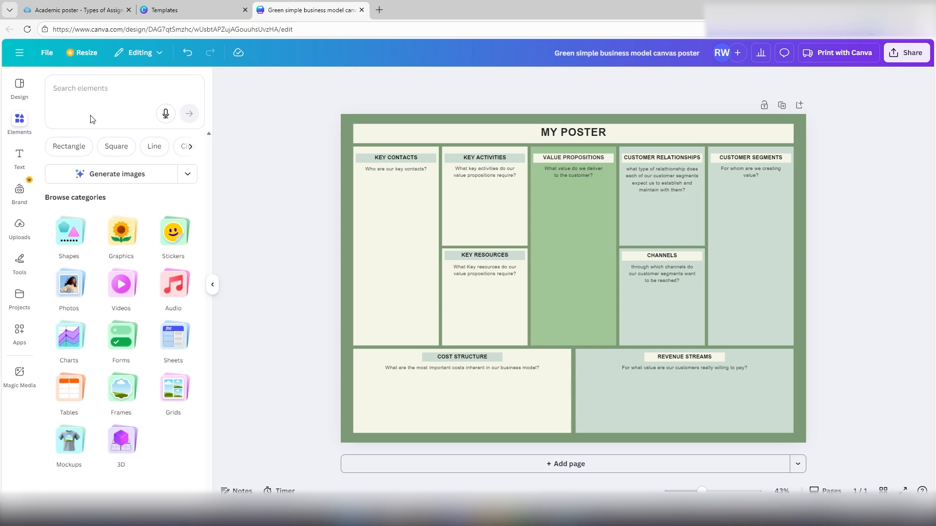
click(69, 233)
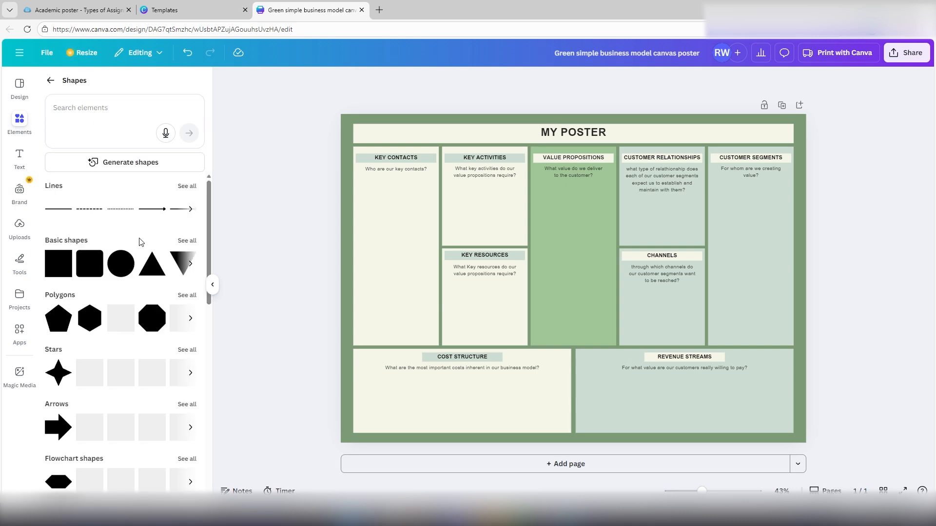
scroll(115, 285, down, 1)
scroll(115, 286, down, 2)
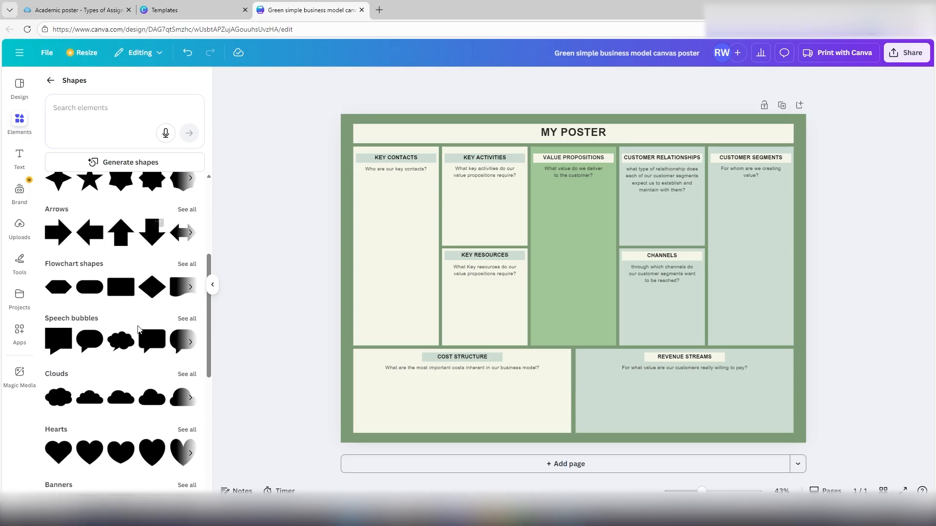
View the details of the right-pointing arrow shape and close them.
click(64, 225)
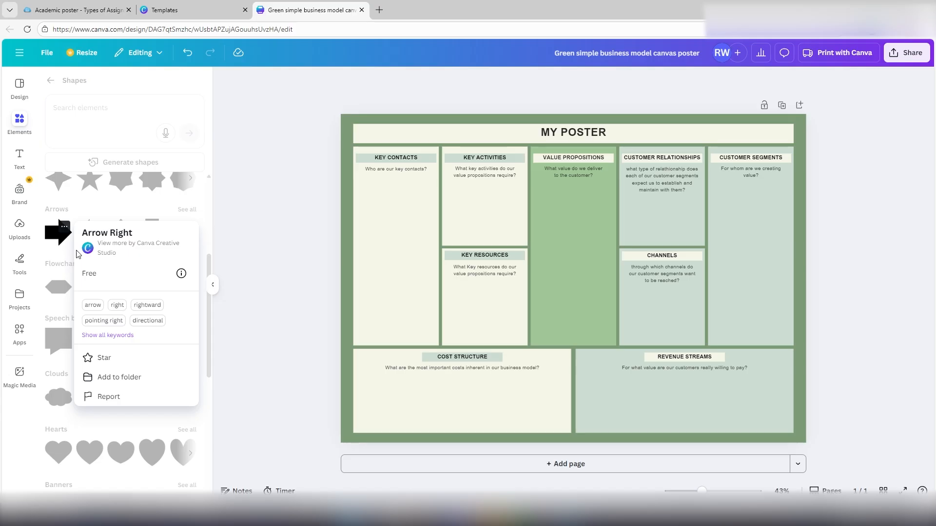
click(89, 274)
click(307, 352)
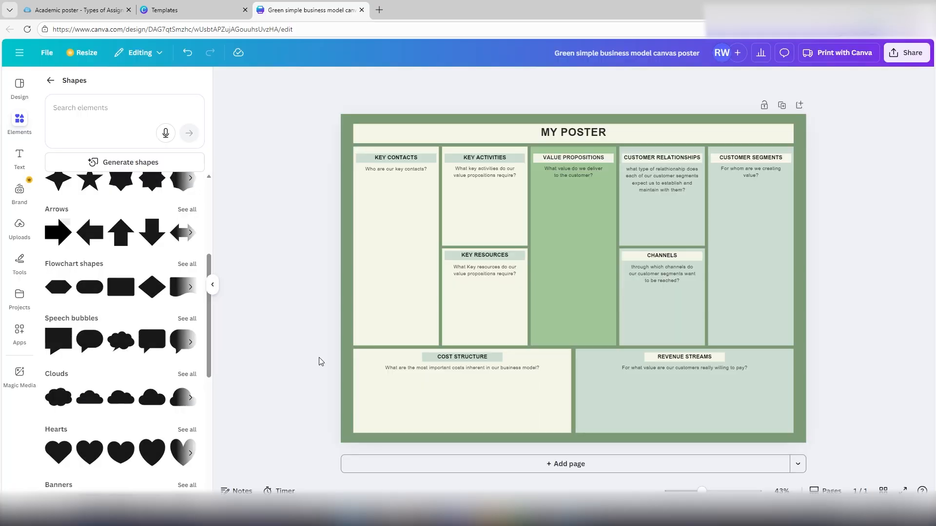
Add a right-pointing arrow shape to the poster, shrink it and position it inside the Key Contacts box.
drag(58, 232, 397, 226)
drag(432, 252, 411, 236)
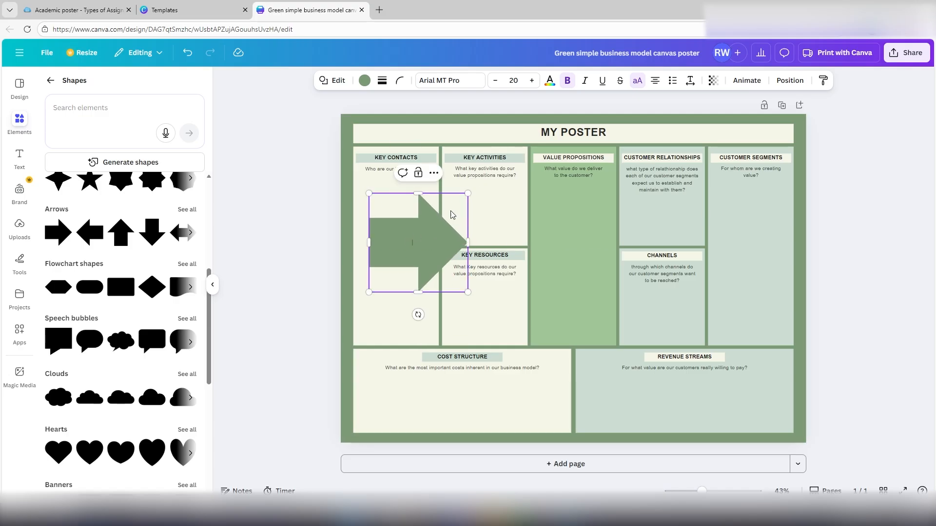
drag(464, 193, 418, 224)
drag(401, 259, 397, 208)
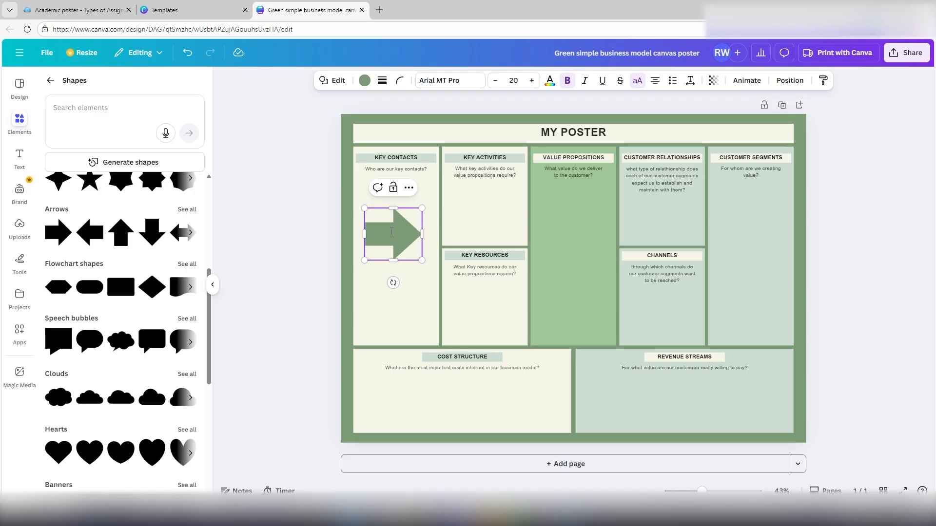
Label the arrow shape in the Key Contacts box "ARROW" and deselect it.
text(ARROW)
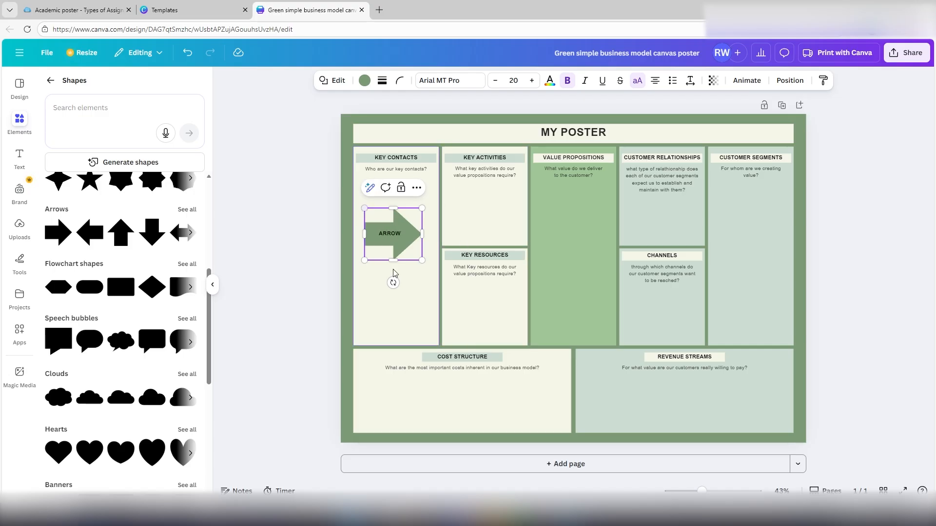
click(409, 292)
click(278, 265)
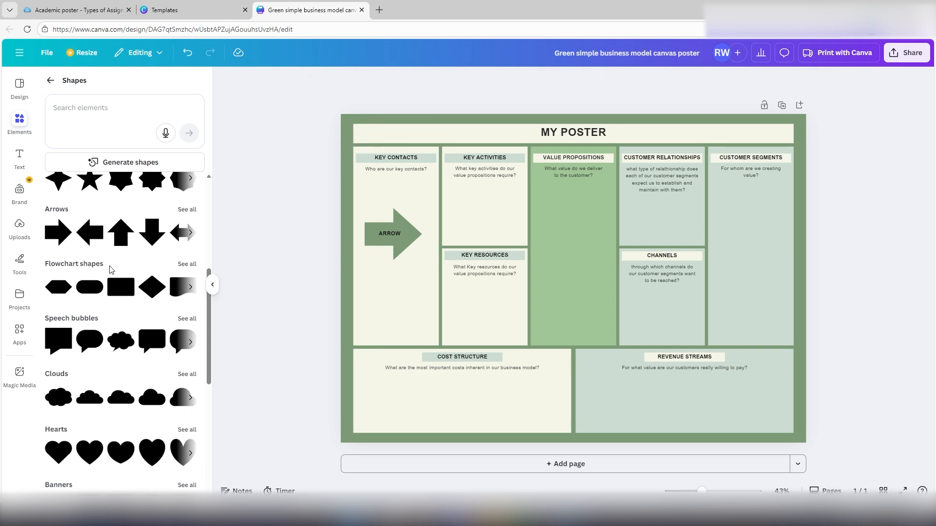
Leave the Shapes category, open the Stickers category of the elements library and return to the library overview.
click(20, 122)
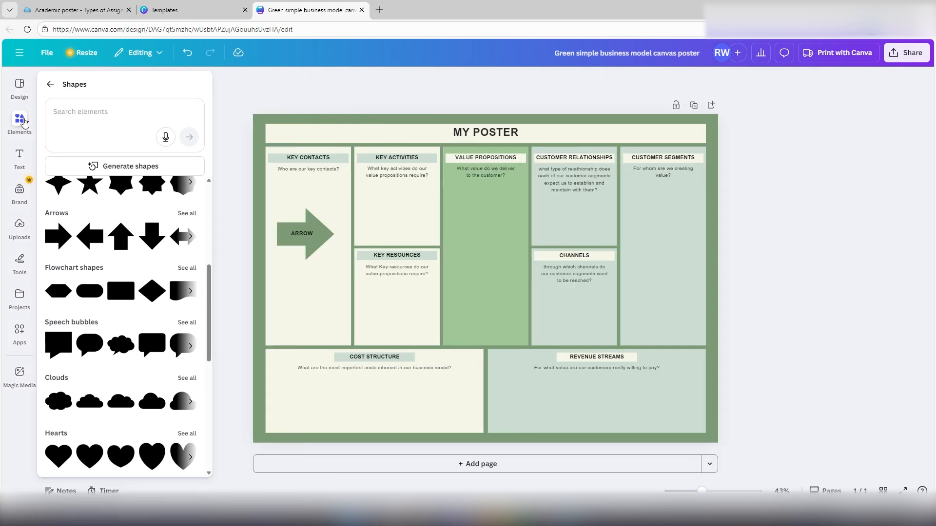
click(50, 80)
click(172, 301)
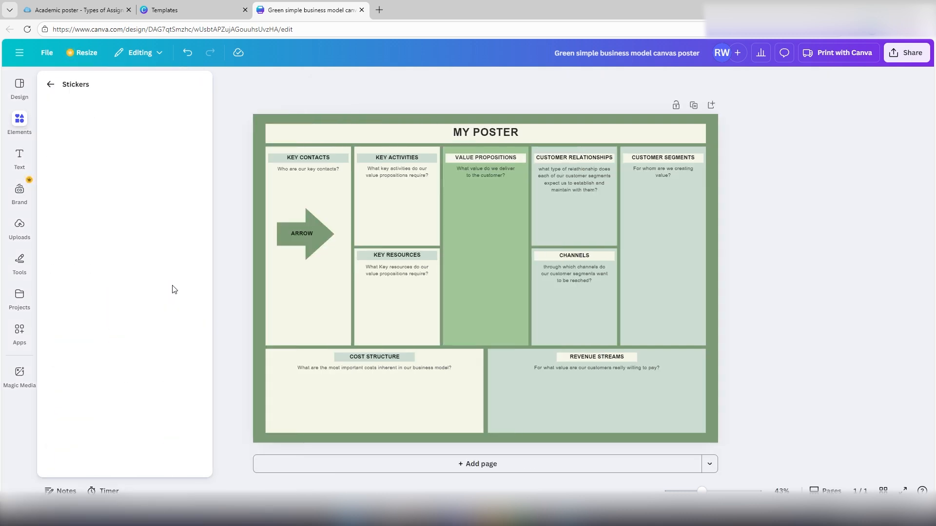
click(49, 83)
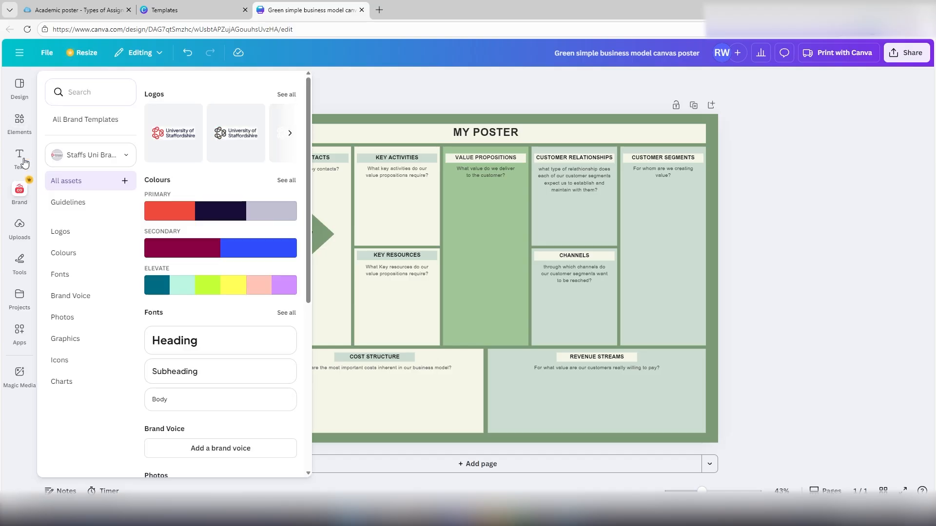
Add a text box with the default paragraph text, widen it across several columns and enlarge its font to 32.9.
mouse_move(24, 159)
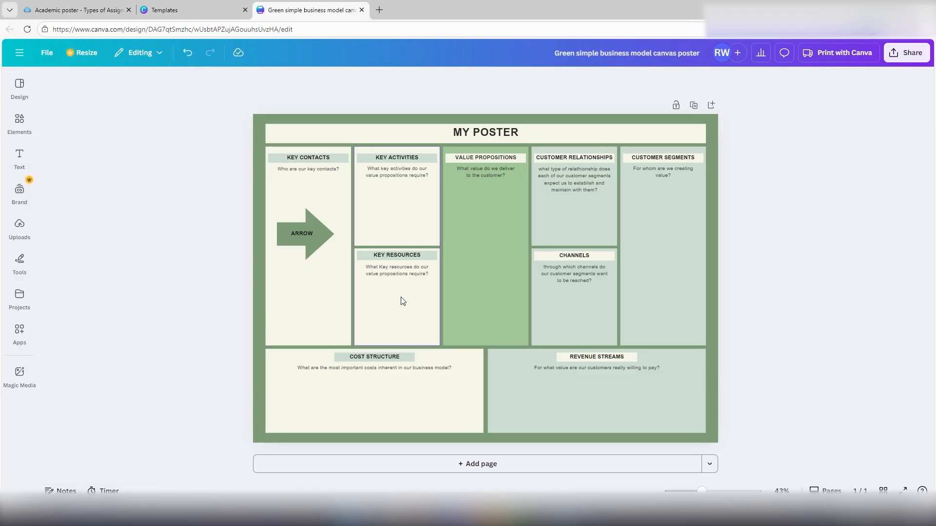
click(9, 167)
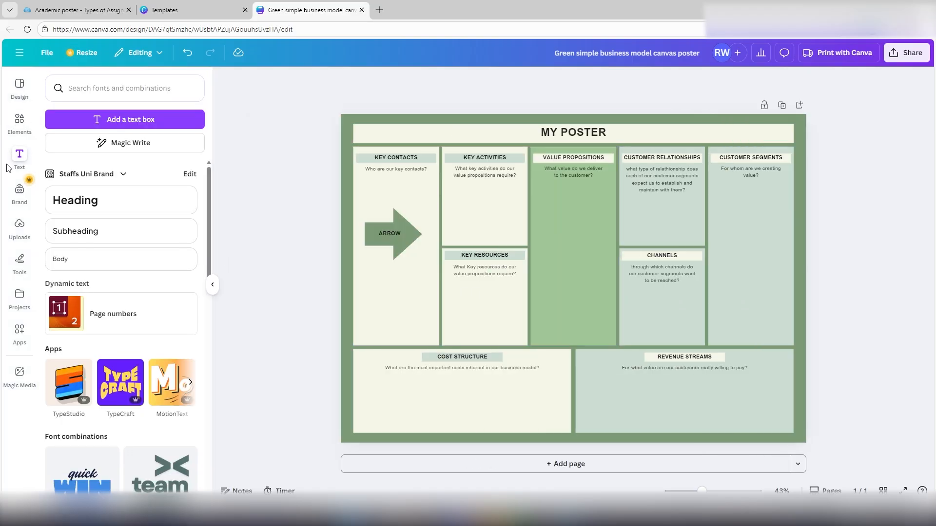
click(125, 118)
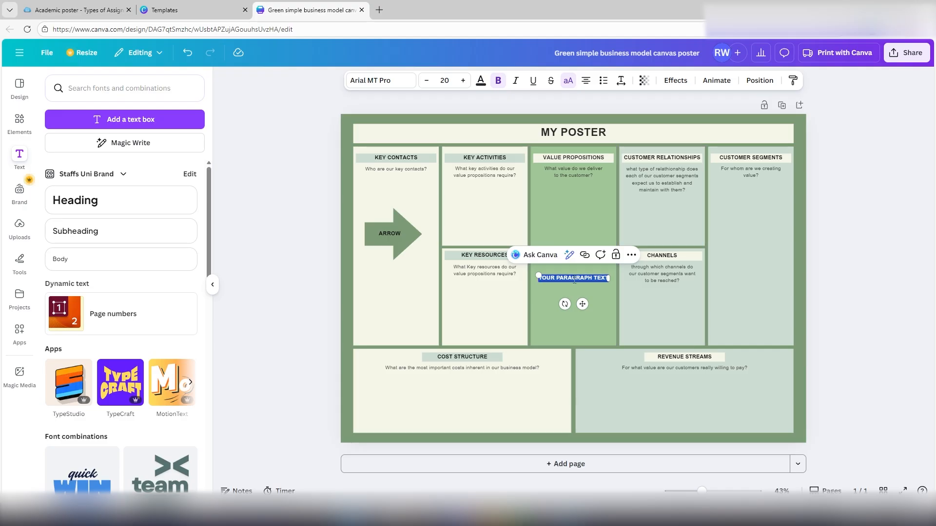
drag(609, 278, 745, 278)
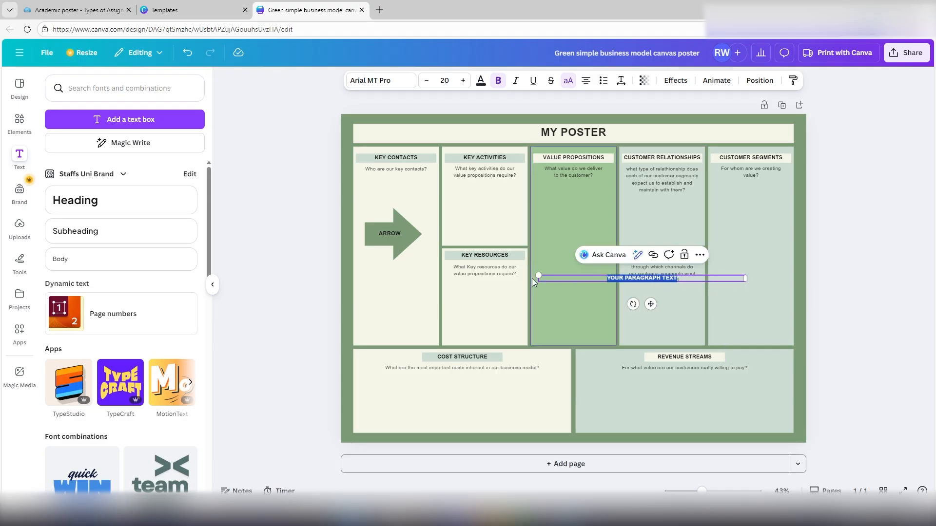
drag(538, 276, 406, 287)
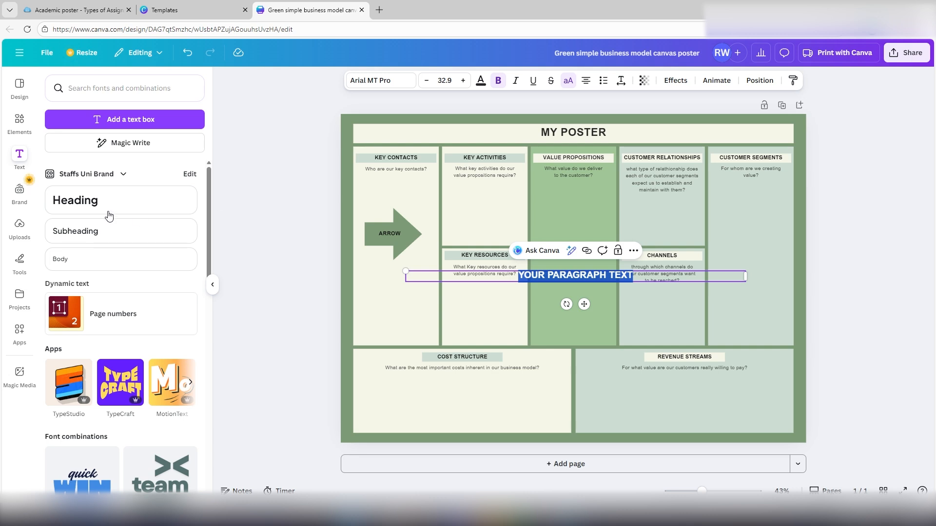
Add the "quick WIN" font combination to the middle of the poster and deselect it.
scroll(133, 236, down, 2)
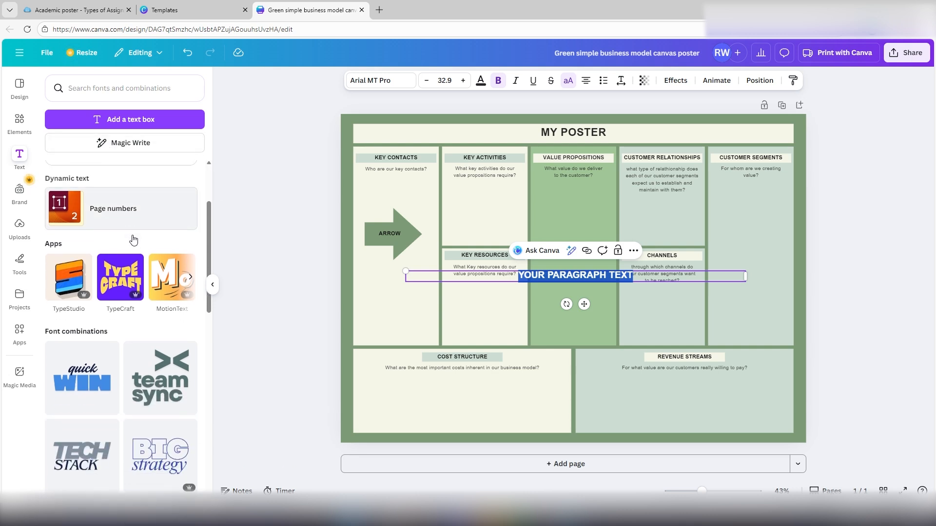
scroll(133, 240, down, 3)
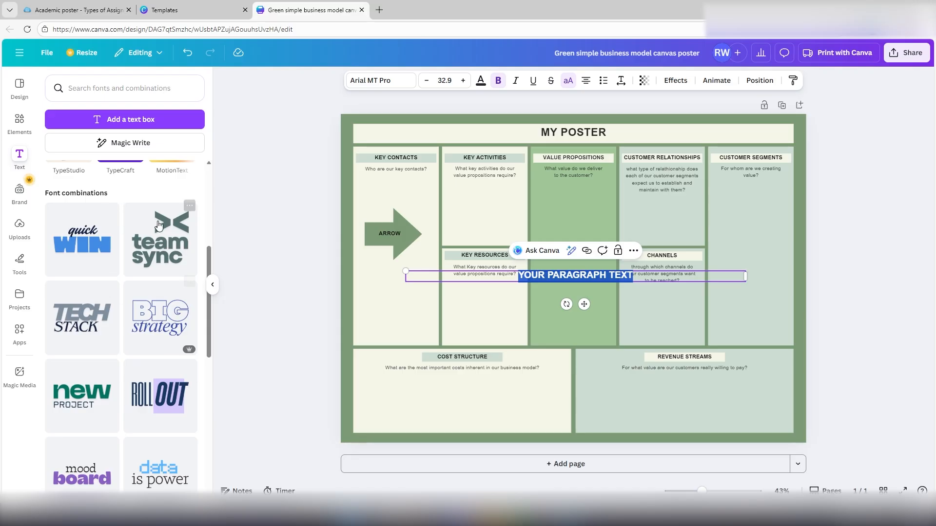
scroll(112, 325, down, 1)
click(100, 207)
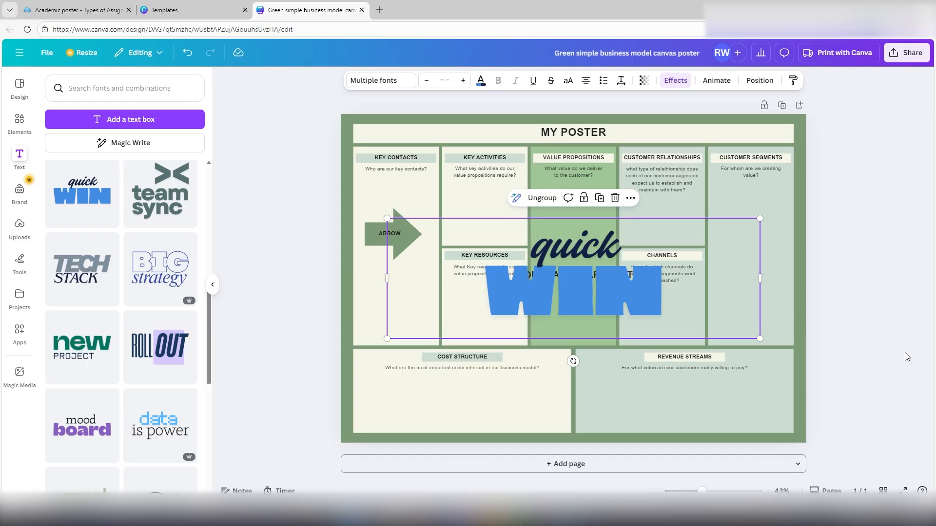
click(542, 302)
click(541, 302)
key(Escape)
click(833, 338)
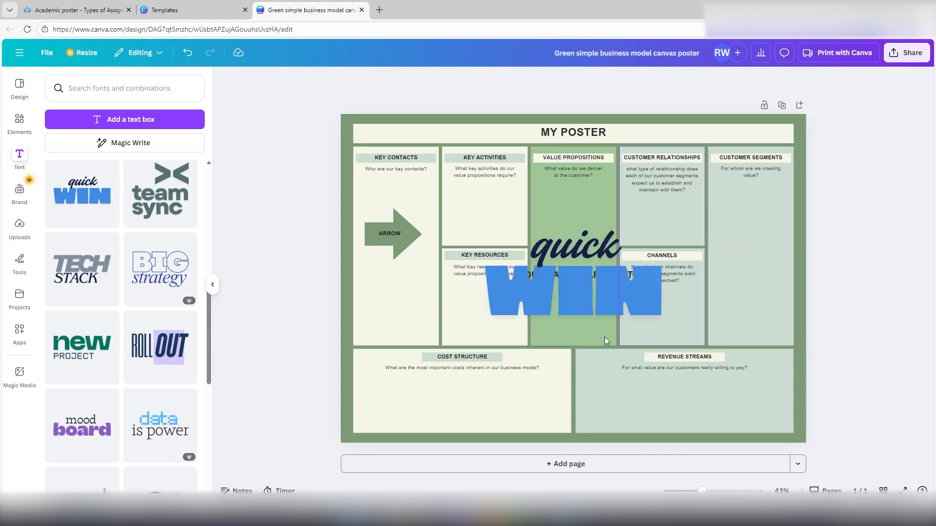
Look through the remaining font combinations and open the uploaded images.
scroll(88, 321, down, 4)
scroll(132, 268, up, 4)
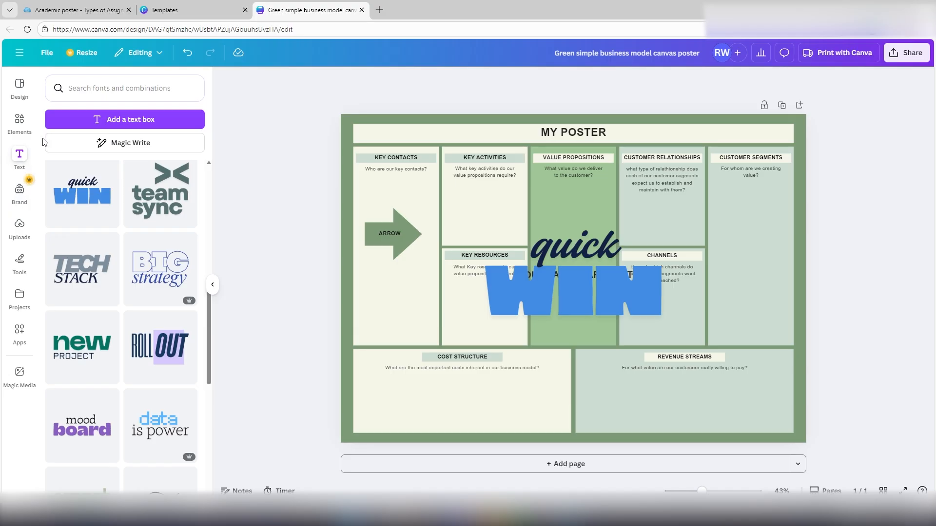
click(19, 227)
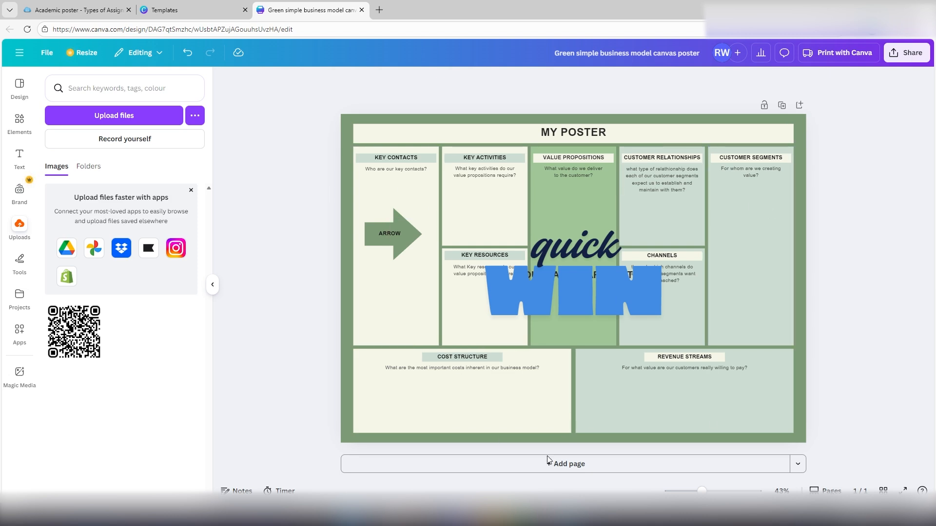
Add the Grounding Technique Poster template to the design as a new page.
click(21, 87)
mouse_move(92, 207)
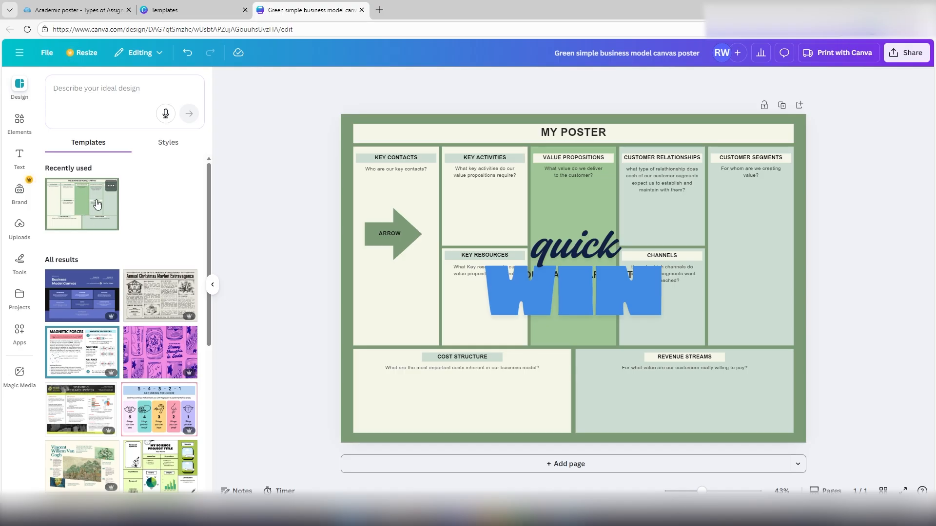
scroll(105, 244, down, 3)
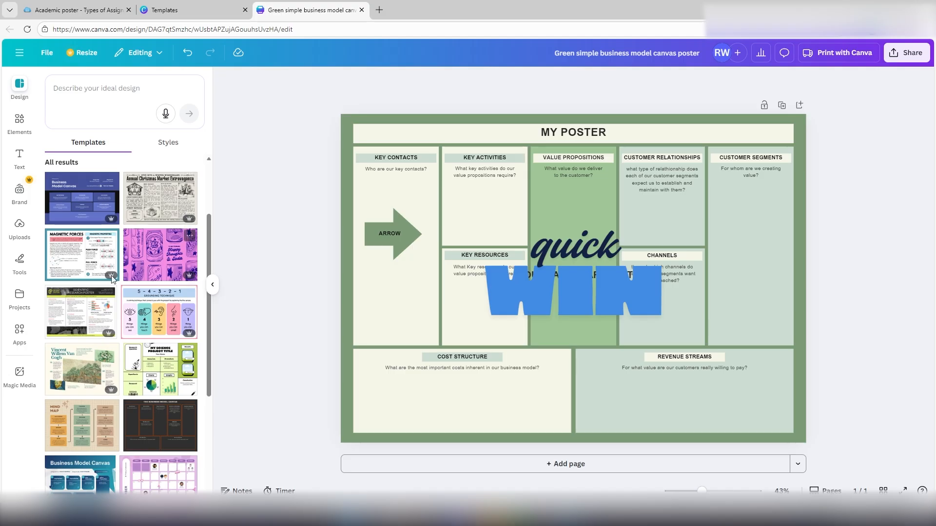
click(129, 329)
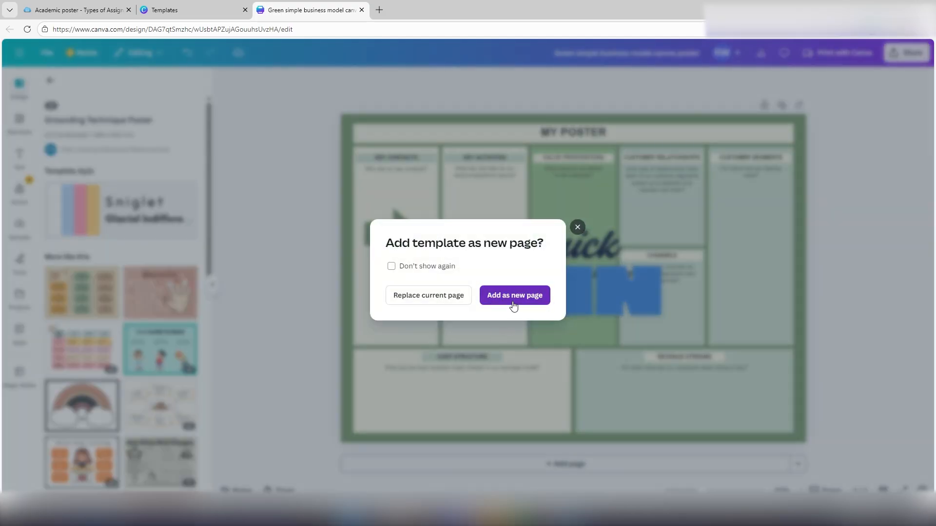
click(514, 295)
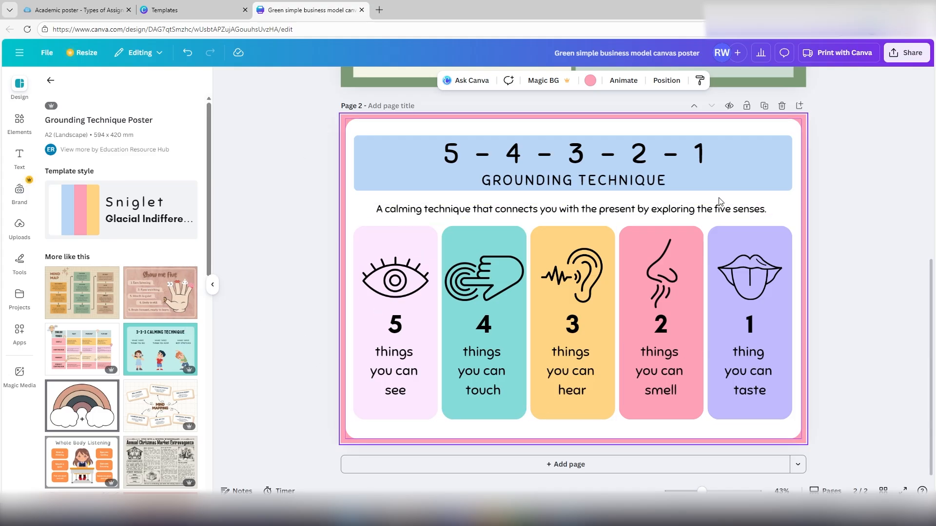
click(839, 303)
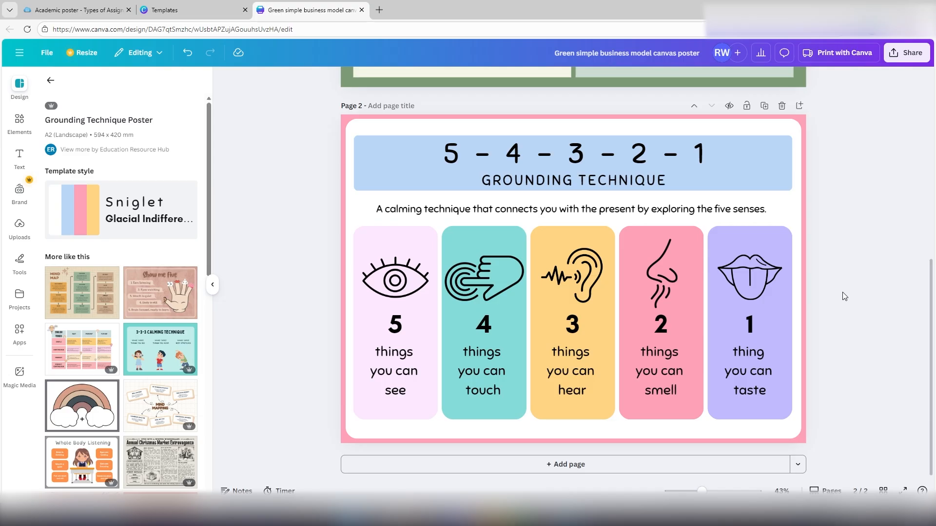
Select the "things you can see", "GROUNDING TECHNIQUE" and "5 – 4 – 3 – 2 – 1" texts on page 2 in turn, and compare both pages.
double_click(394, 388)
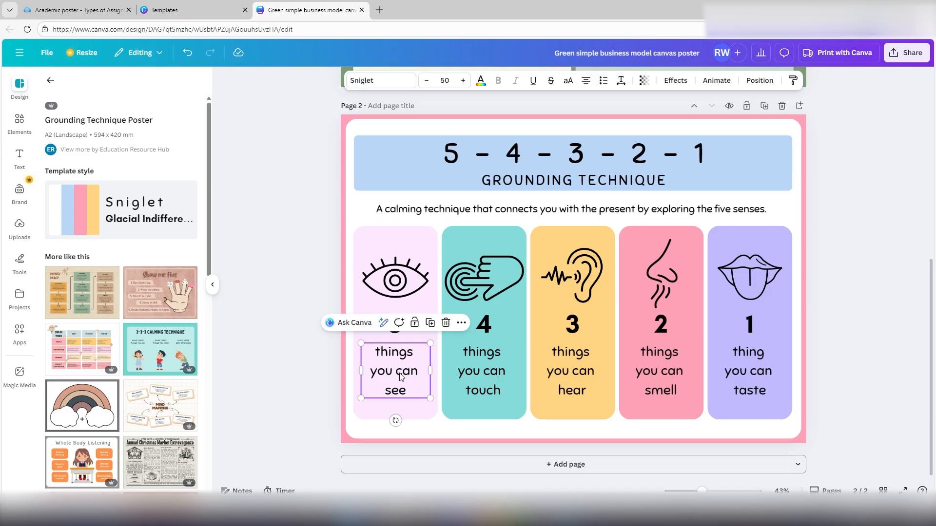
double_click(566, 181)
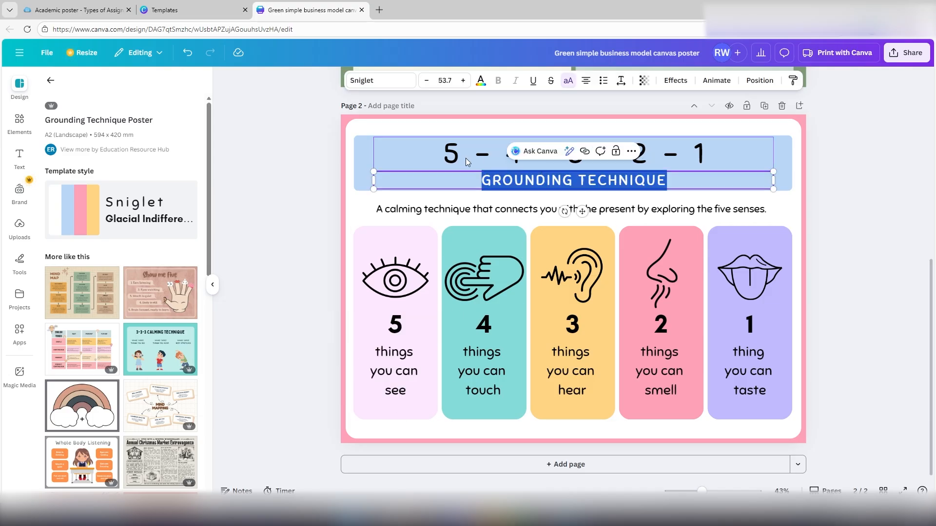
double_click(453, 152)
click(849, 201)
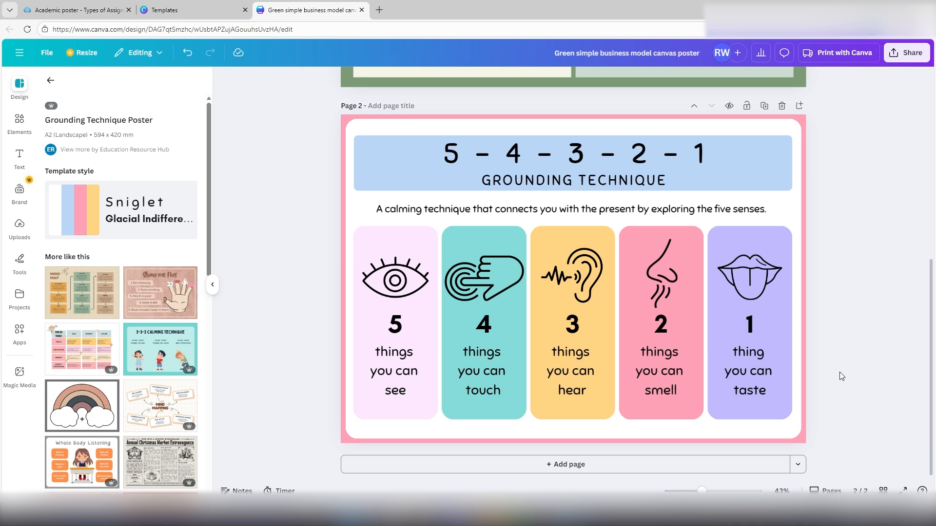
scroll(602, 302, up, 6)
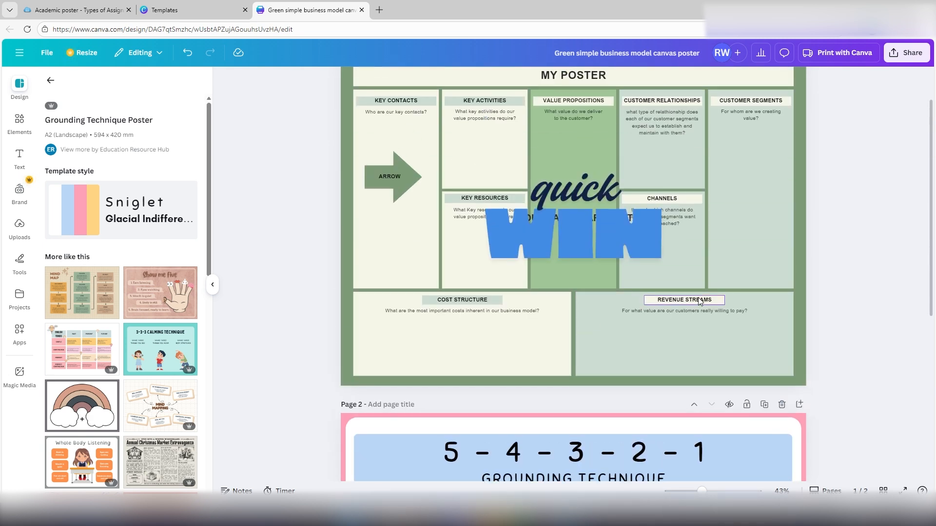
scroll(821, 258, down, 7)
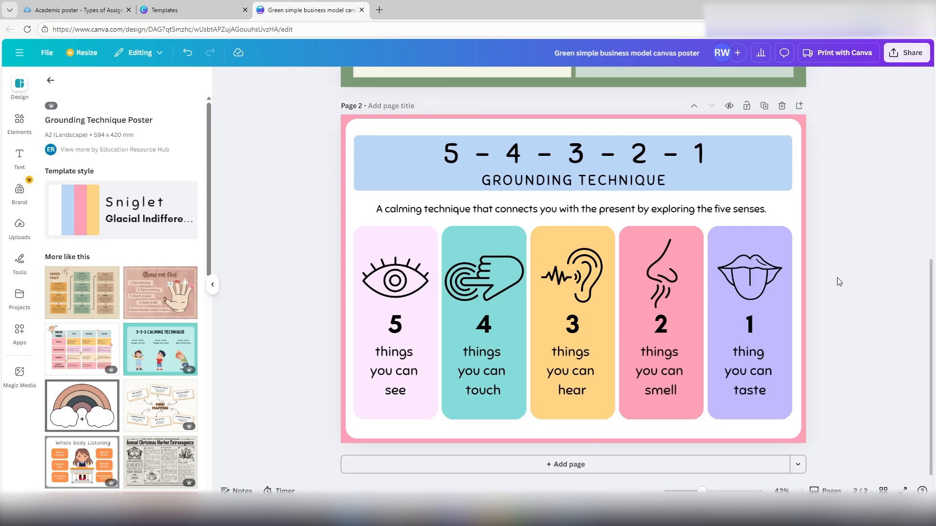
scroll(838, 282, up, 7)
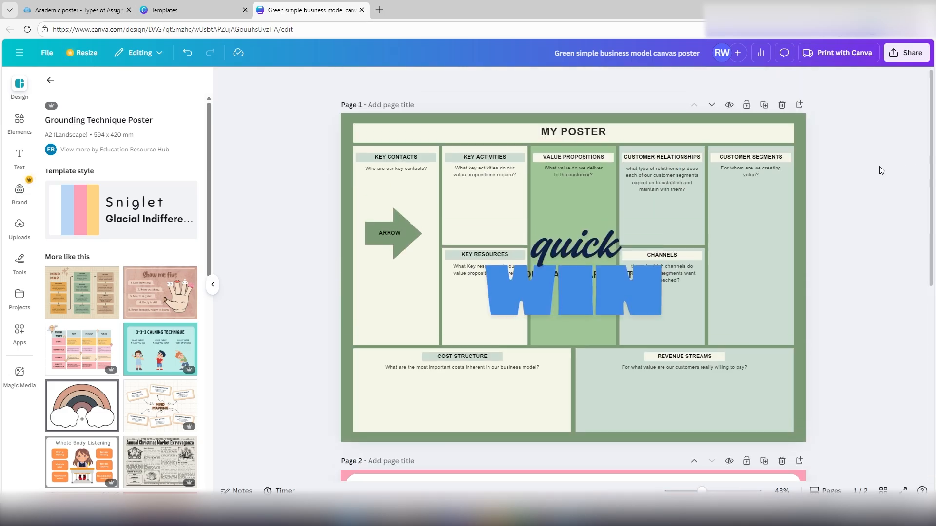